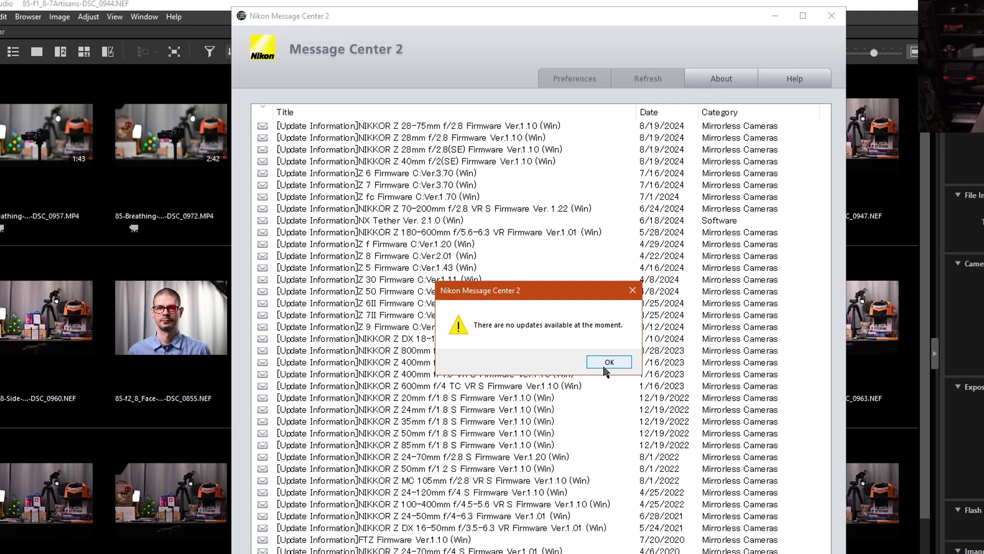
Dismiss the no-updates notice, close Message Center 2, and show the Information panel.
left_click(606, 363)
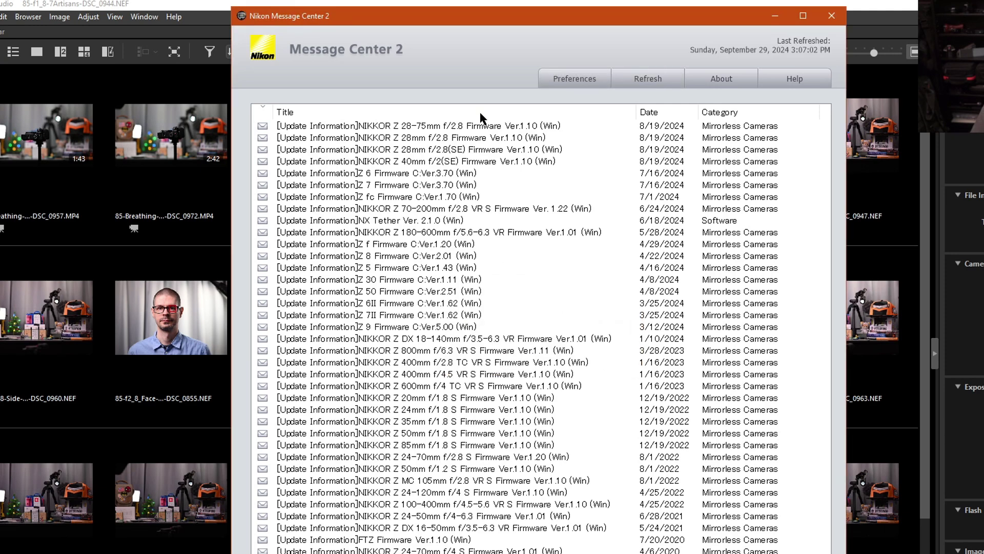
left_click(575, 78)
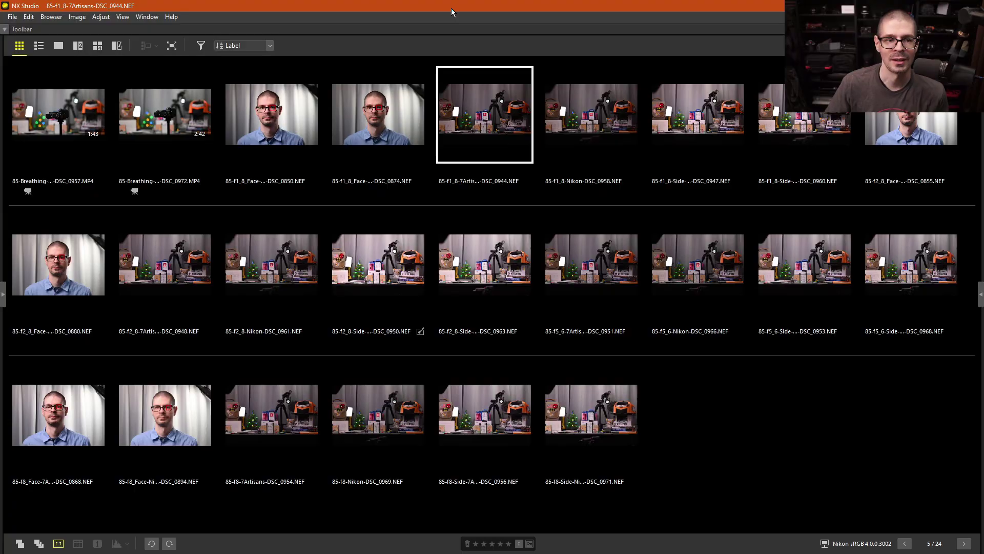
key("i")
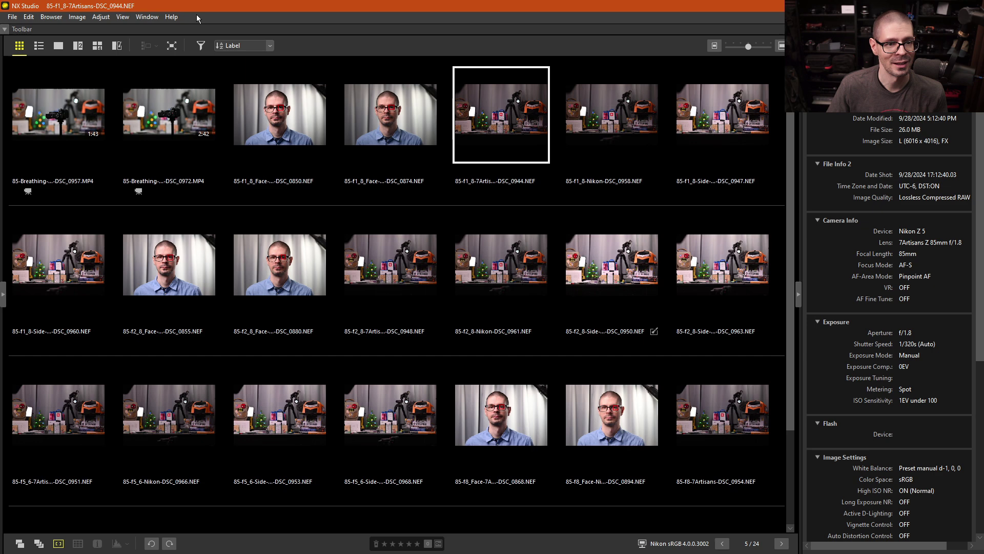
Reopen Message Center 2 from Help, dismiss the no-updates notice, and view the Firmware preferences.
left_click(172, 17)
key("Escape")
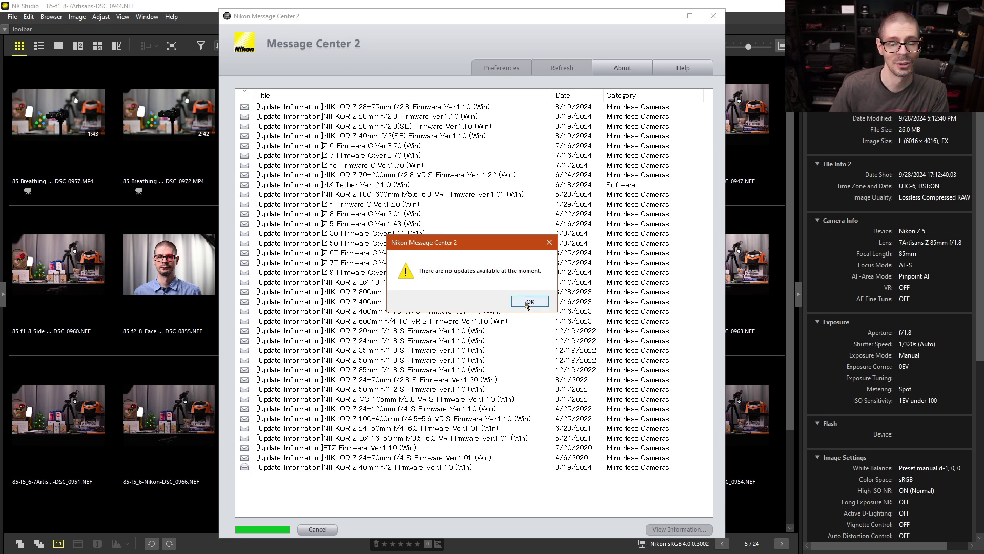
left_click(528, 303)
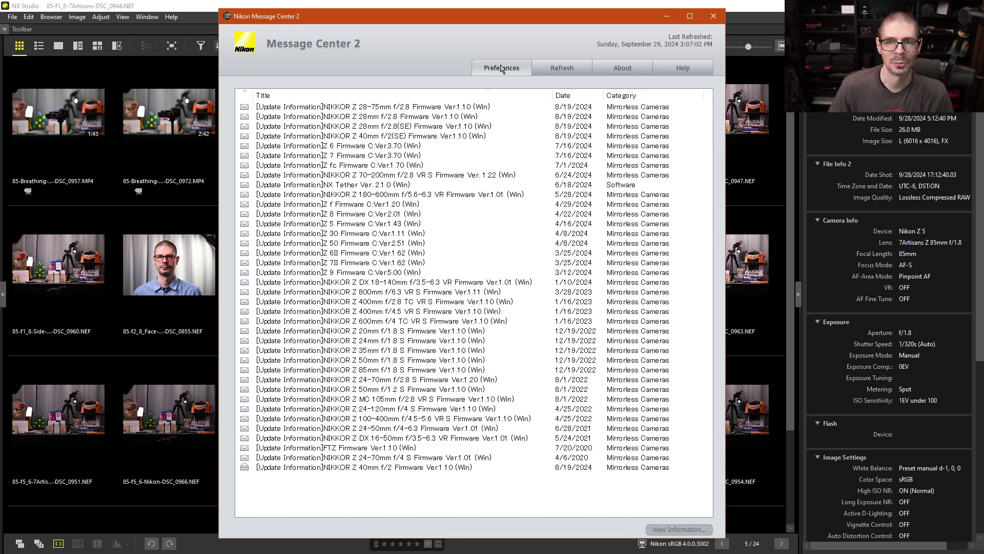
left_click(503, 67)
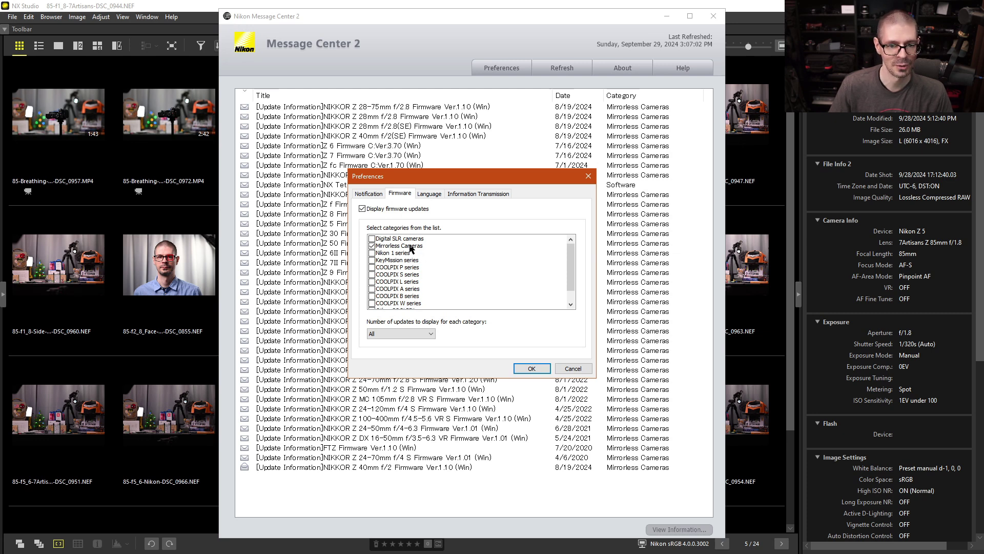
scroll(395, 276, "down", 2)
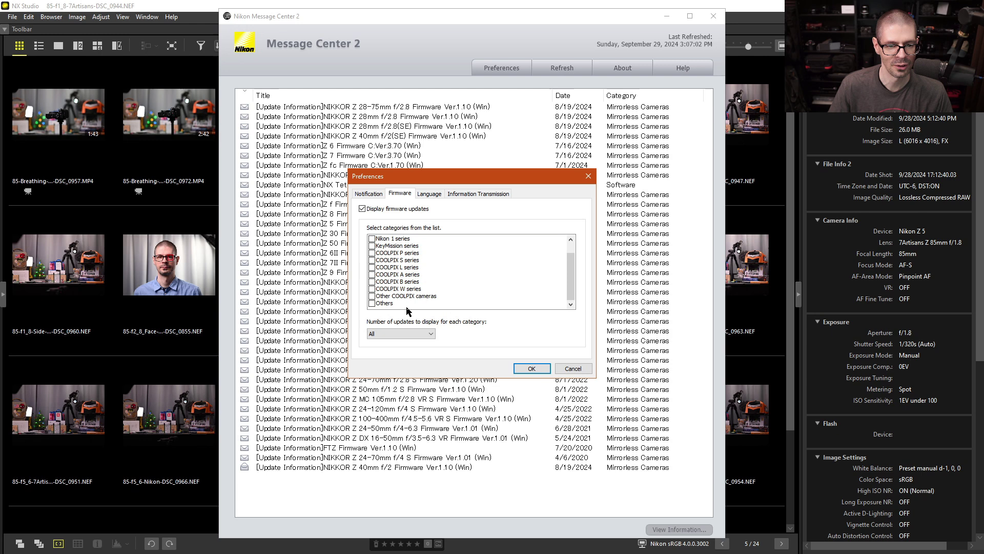
Close the preferences and select the NIKKOR Z 28mm f/2.8 Firmware Ver.1.10 (Win) message.
left_click(532, 368)
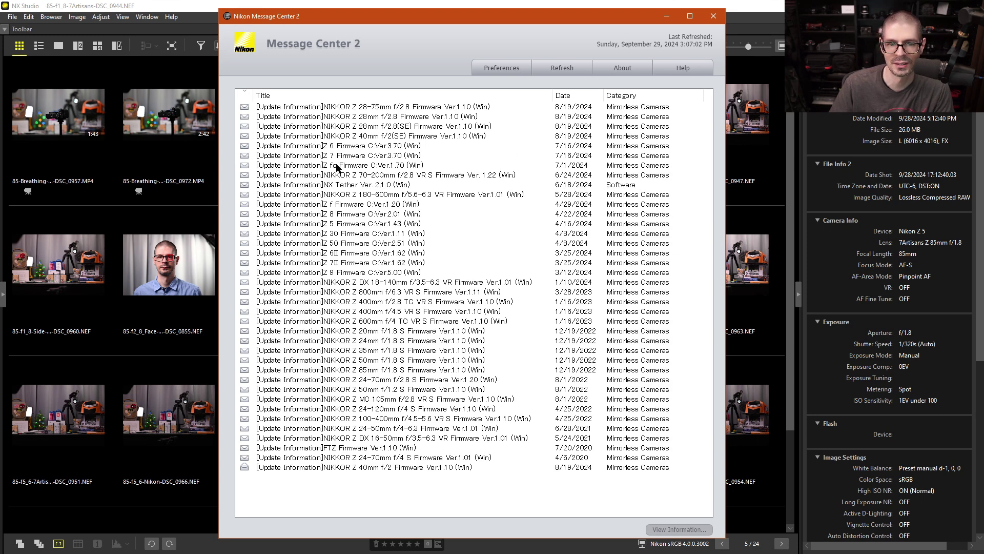
left_click(366, 116)
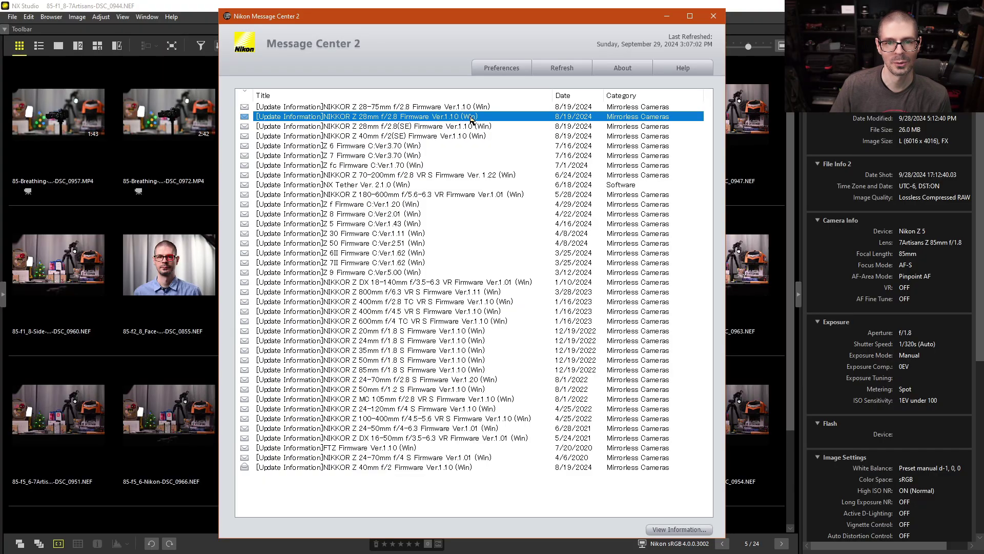
Open the 28mm f/2.8 firmware Download Center page and review its Compatible Cameras list.
double_click(467, 120)
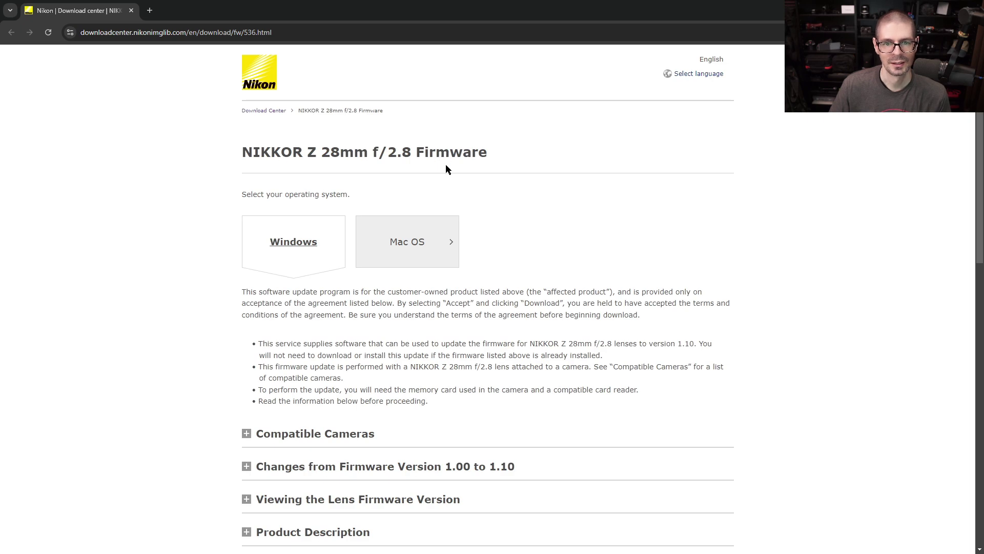
scroll(446, 164, "down", 2)
scroll(281, 264, "down", 2)
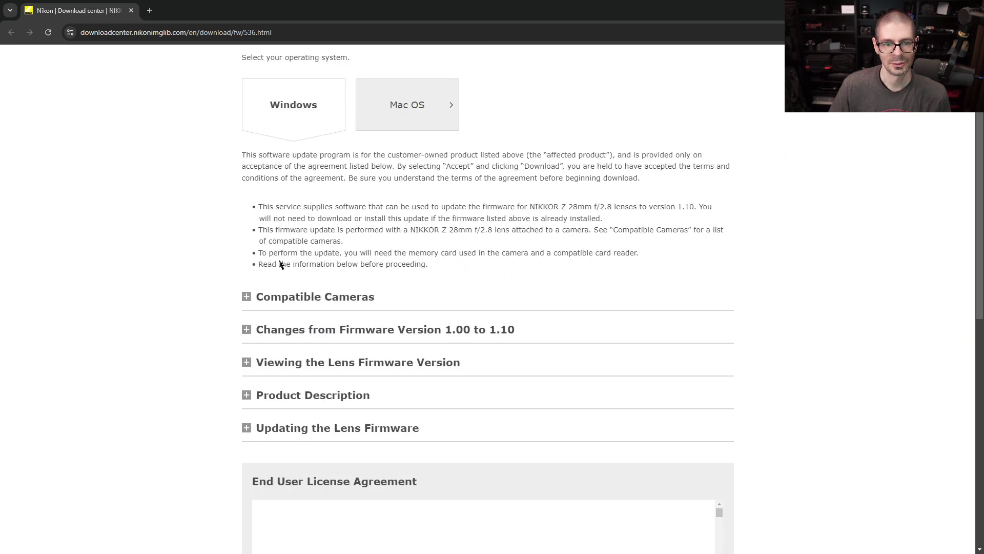
left_click(245, 298)
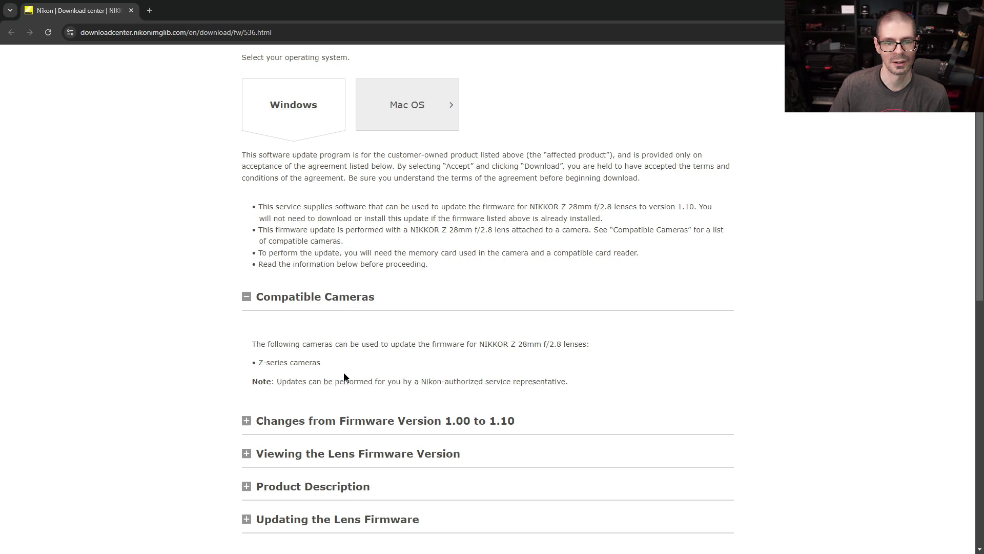
left_click(246, 297)
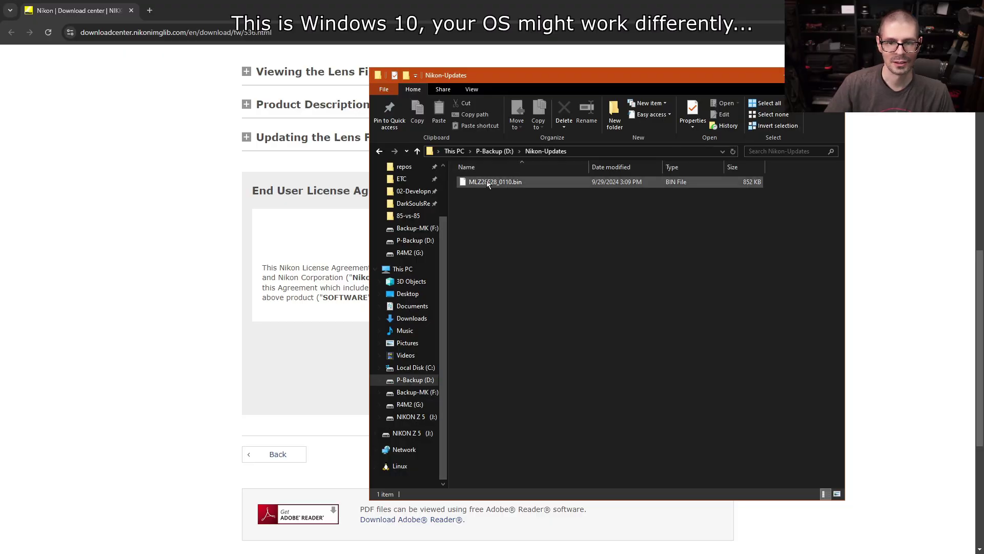
mouse_move(496, 182)
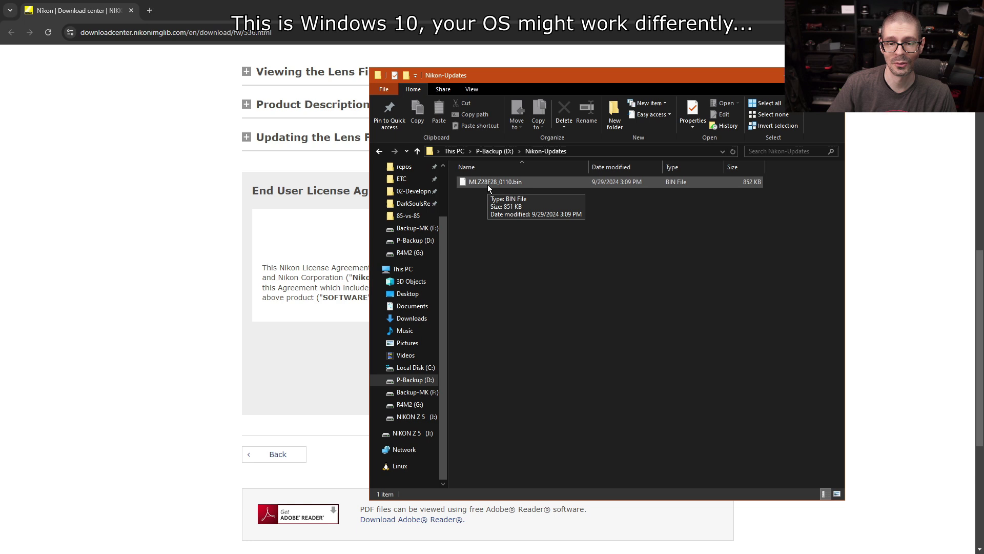
Copy MLZ28F28_0110.bin to the root of NIKON Z 5 (J:), verify it, and eject the card.
left_click_drag(492, 185, 415, 421)
left_click(416, 417)
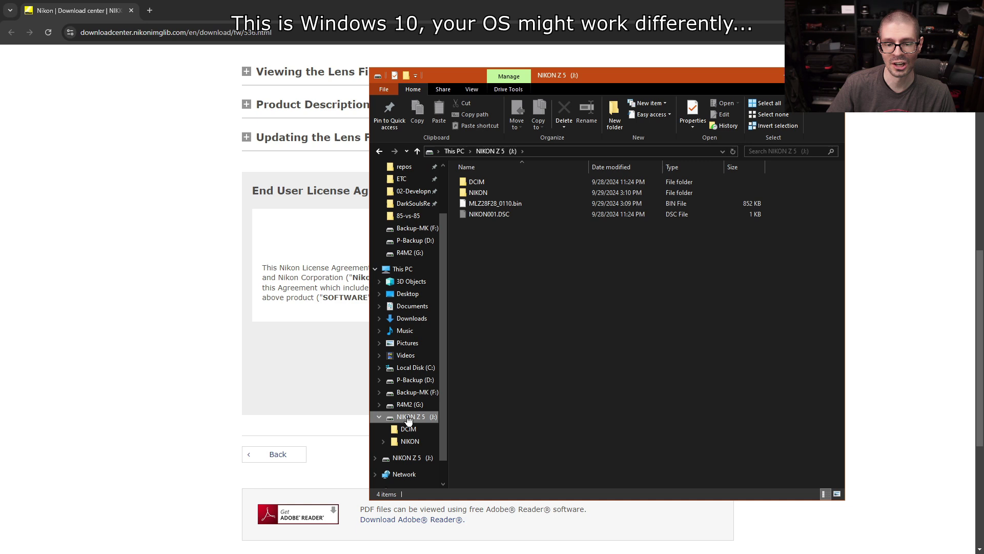
right_click(409, 419)
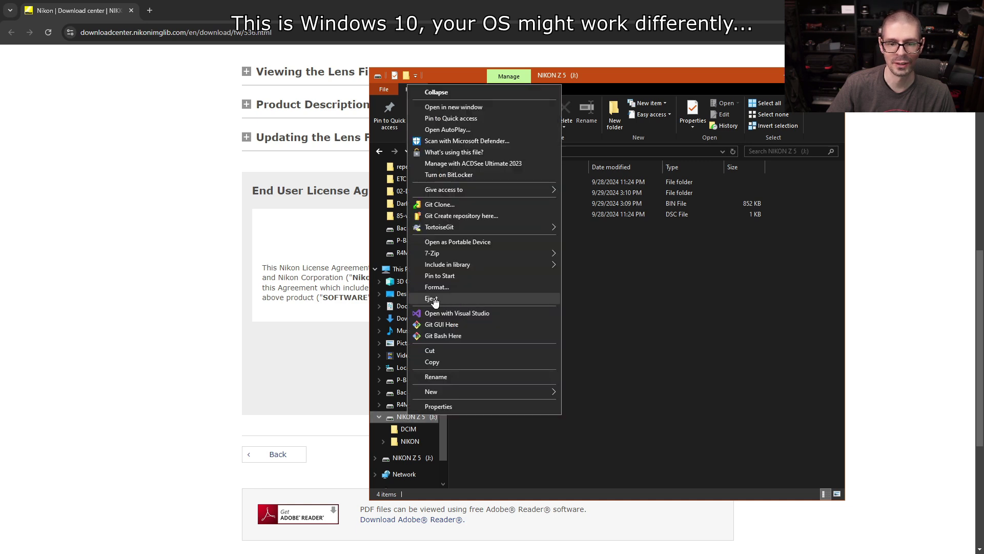
left_click(432, 299)
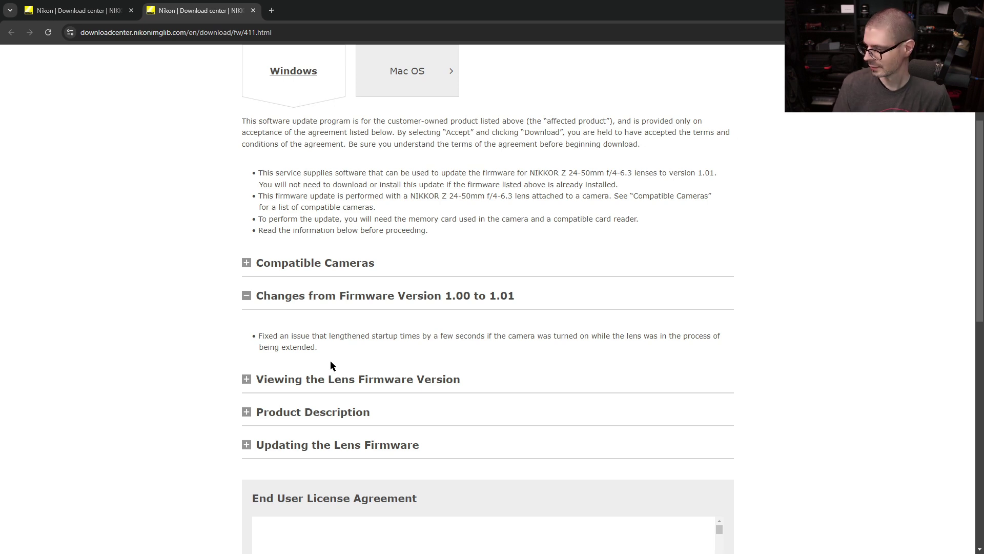
scroll(331, 361, "down", 2)
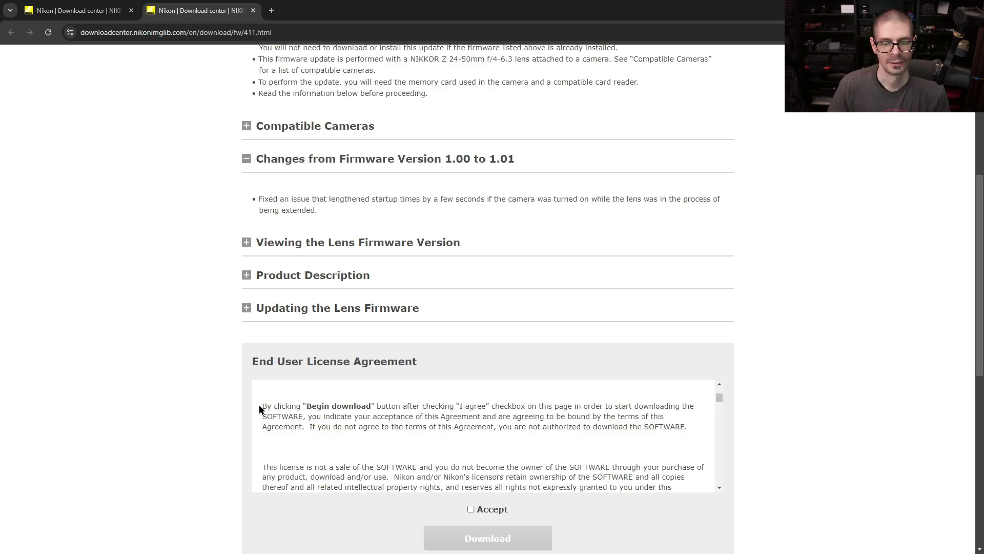
scroll(948, 422, "down", 2)
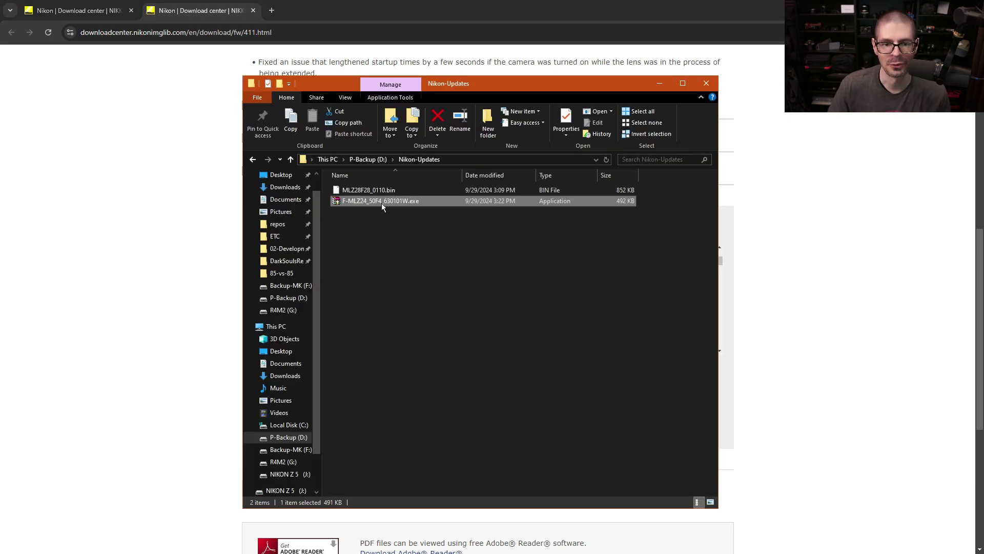
Run the self-extractor and open the extracted Z24_50F4_63Update folder.
double_click(382, 203)
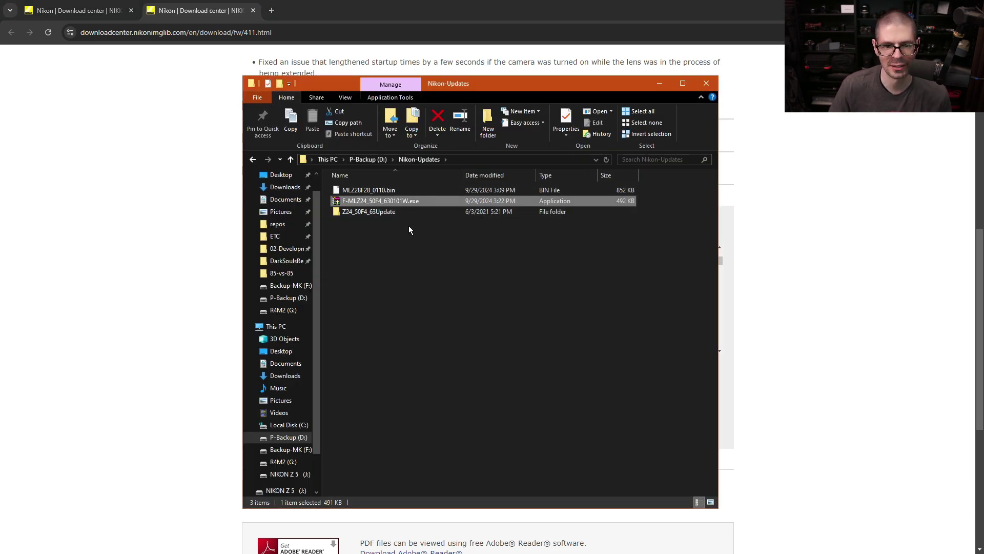
left_click(373, 212)
double_click(372, 212)
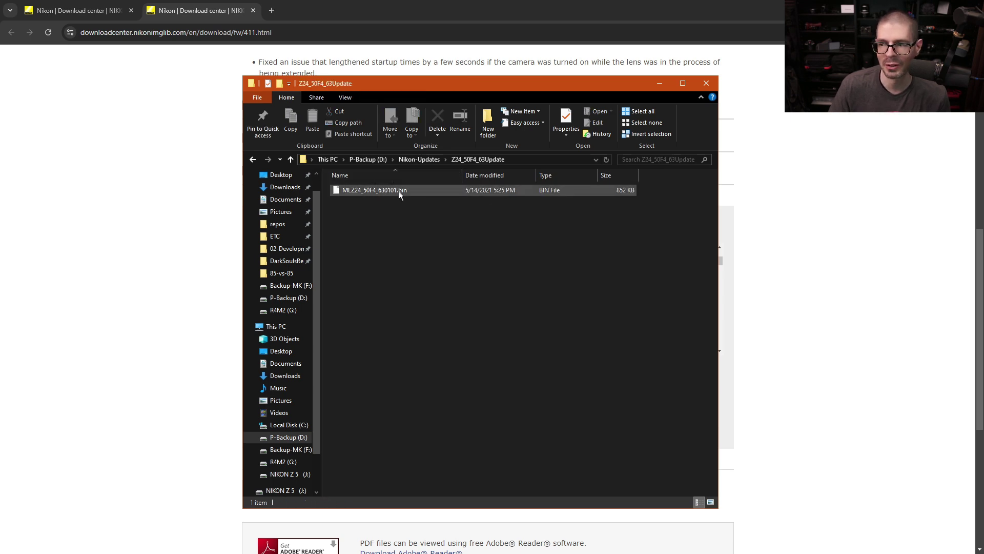
scroll(308, 403, "down", 2)
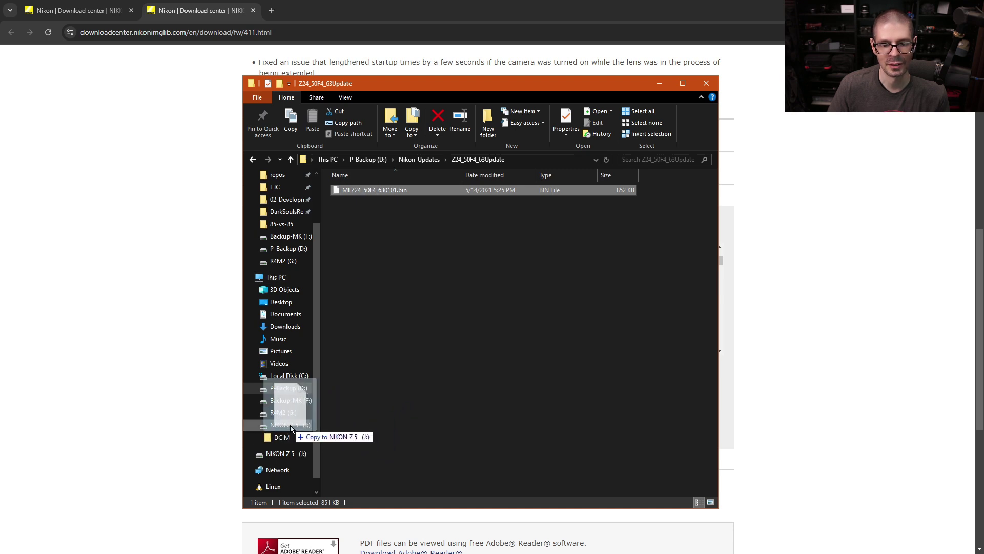
Copy MLZ24_50F4_630101.bin to the root of NIKON Z 5 (J:), verify it, and eject the card.
left_click_drag(292, 427, 290, 426)
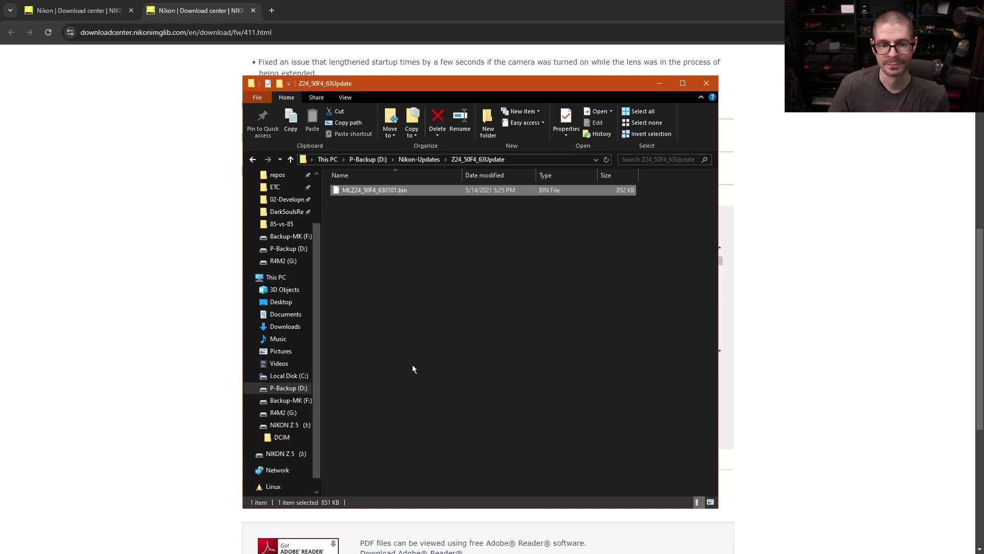
left_click(285, 424)
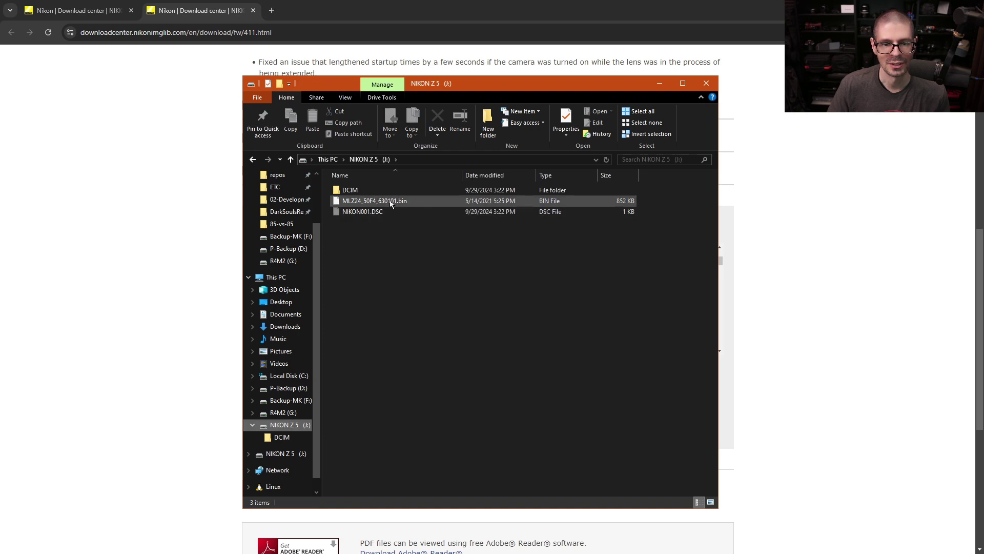
right_click(288, 425)
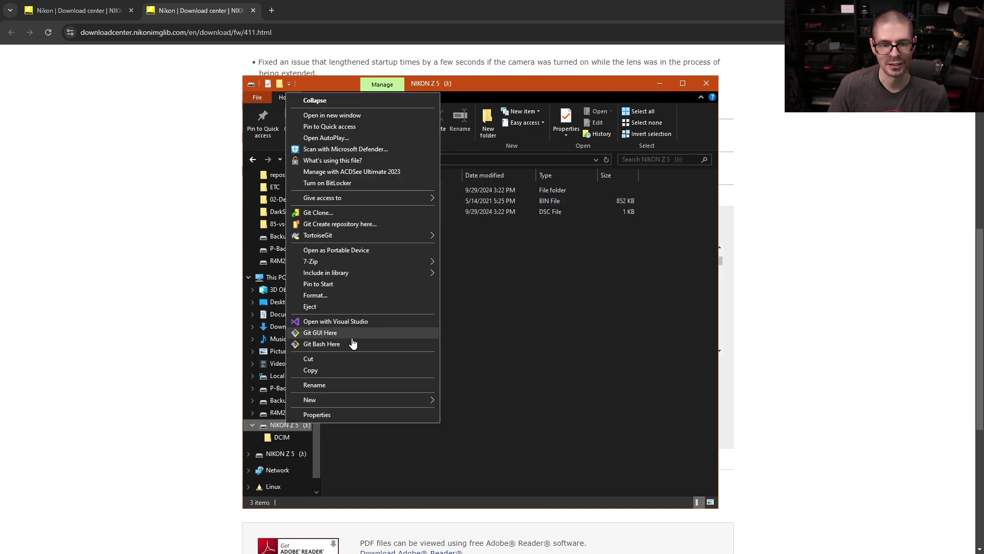
left_click(353, 312)
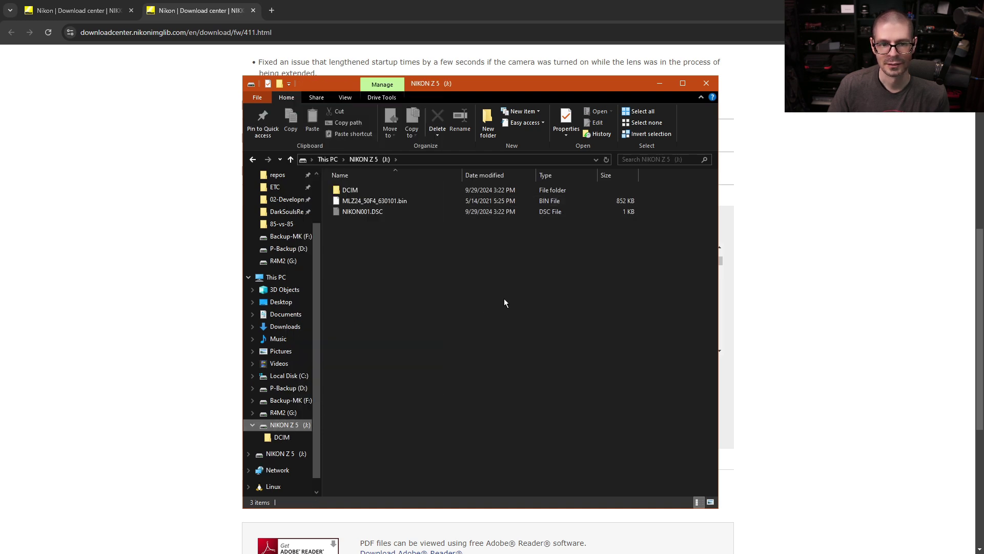